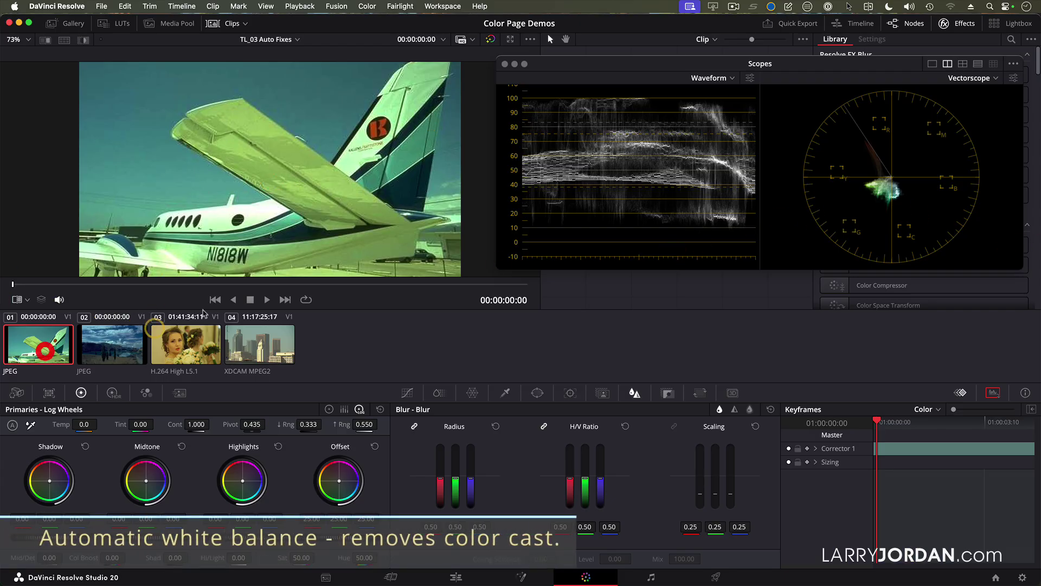
Select the green-tinted aircraft clip on the Color page for grading
{"action": "left_click", "coordinate": [43, 347]}
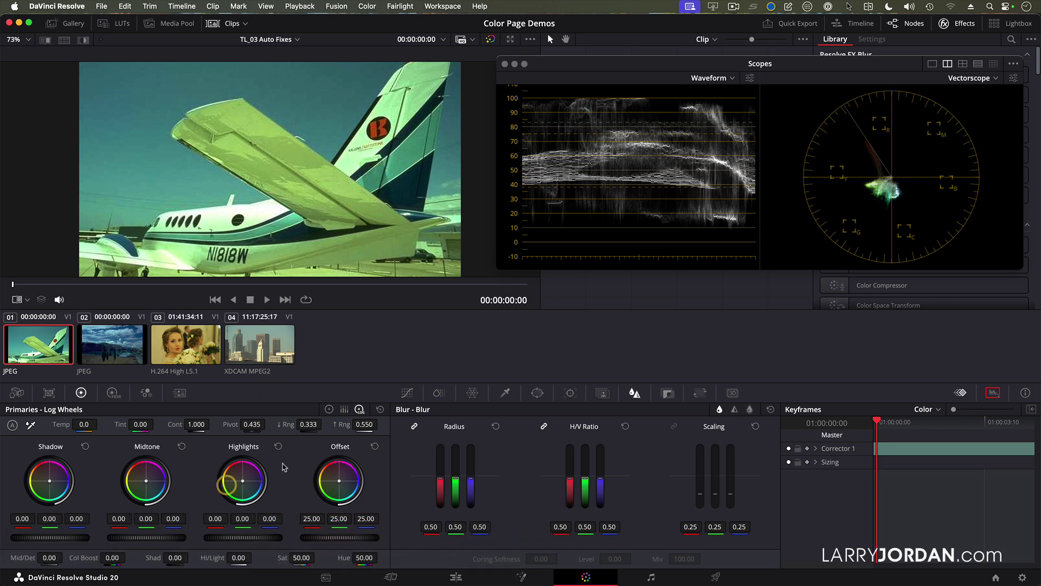
Switch to the standard colour wheels and white-balance the aircraft to Temp -3099.8, Tint 100
{"action": "left_click", "coordinate": [329, 410]}
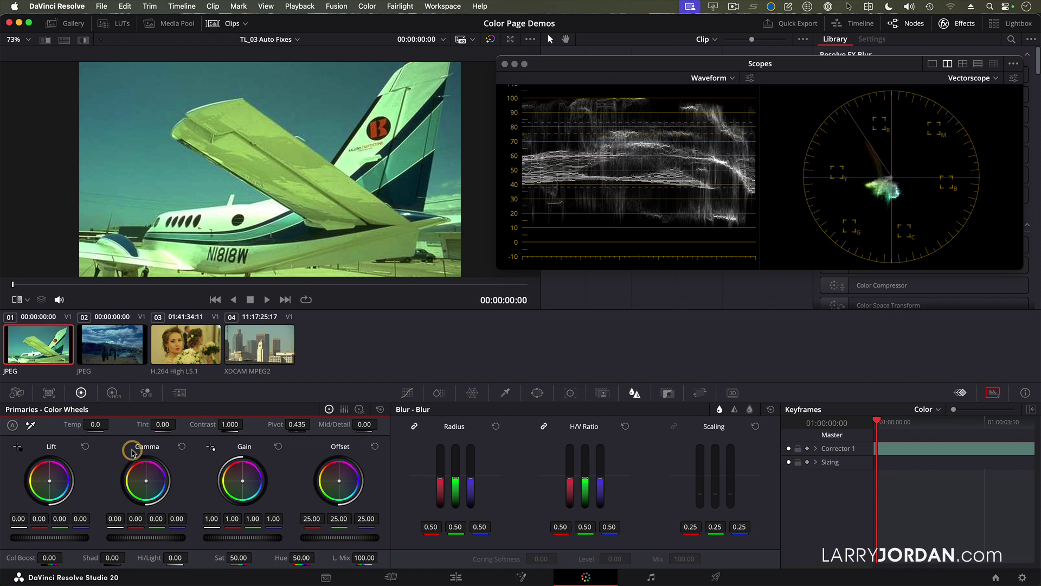
{"action": "left_click", "coordinate": [31, 426]}
{"action": "left_click", "coordinate": [30, 426]}
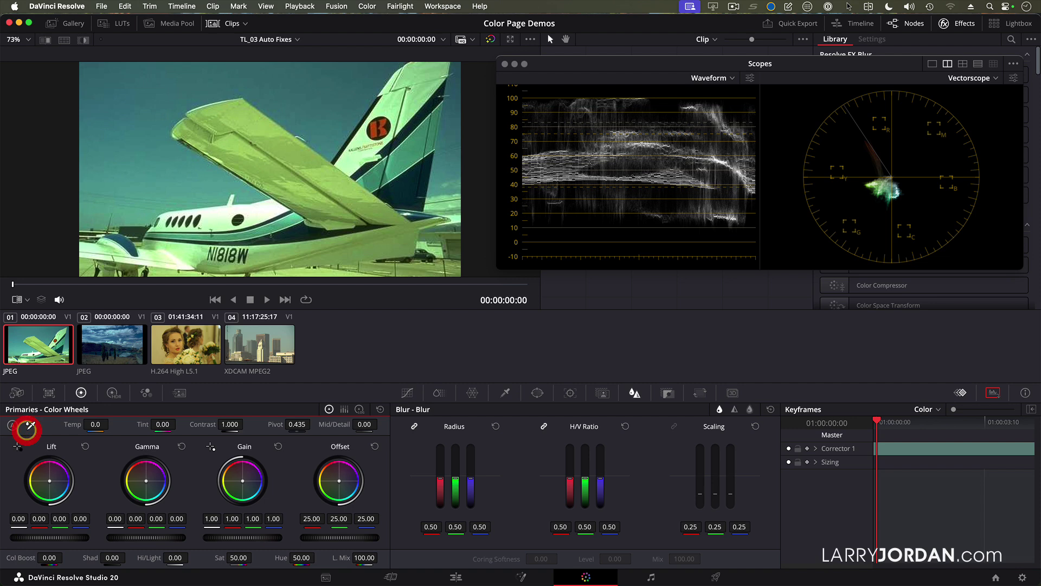
{"action": "left_click", "coordinate": [318, 244]}
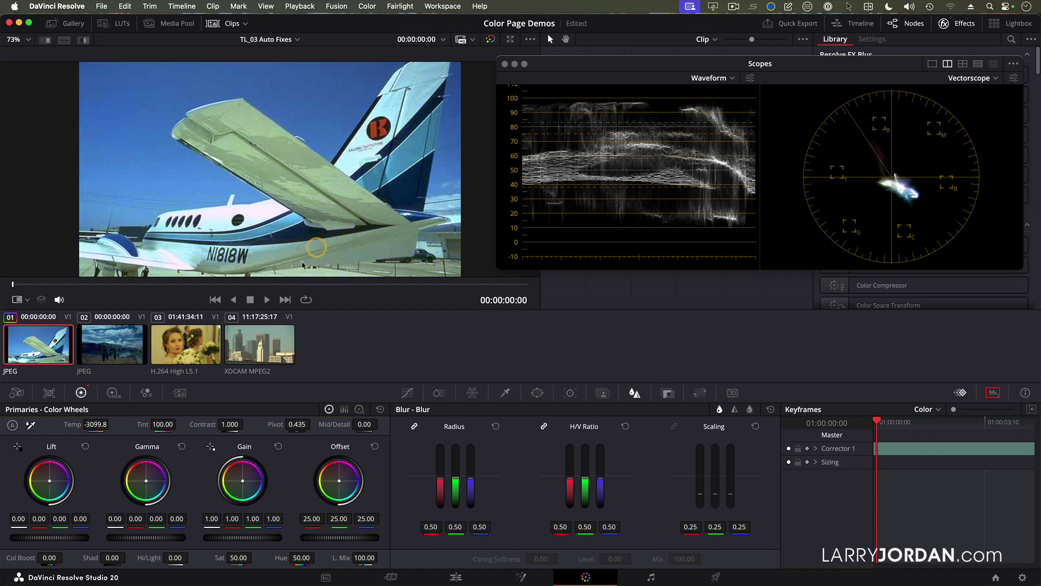
{"action": "left_click", "coordinate": [30, 426]}
On landscape clip 02, set the Gain white point from the clouds, then white-balance to Temp 1508.2, Tint 60.91
{"action": "left_click", "coordinate": [125, 350]}
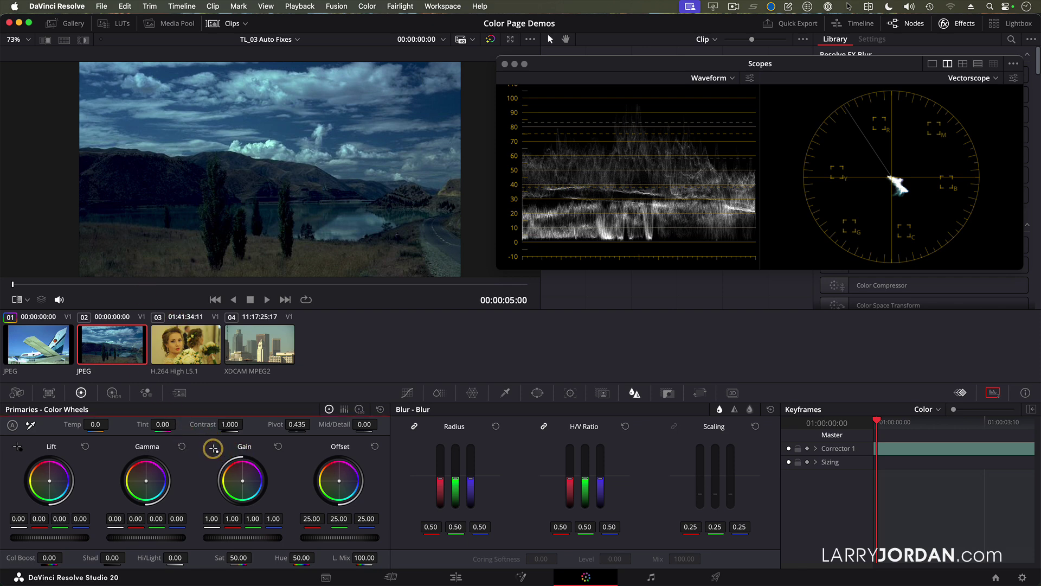
{"action": "left_click", "coordinate": [214, 448]}
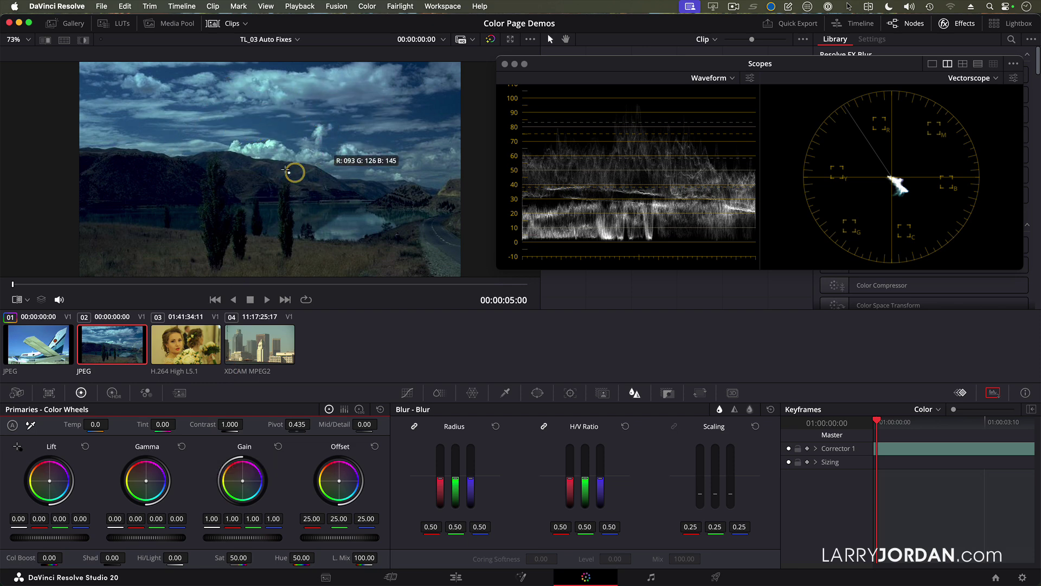
{"action": "left_click", "coordinate": [270, 144]}
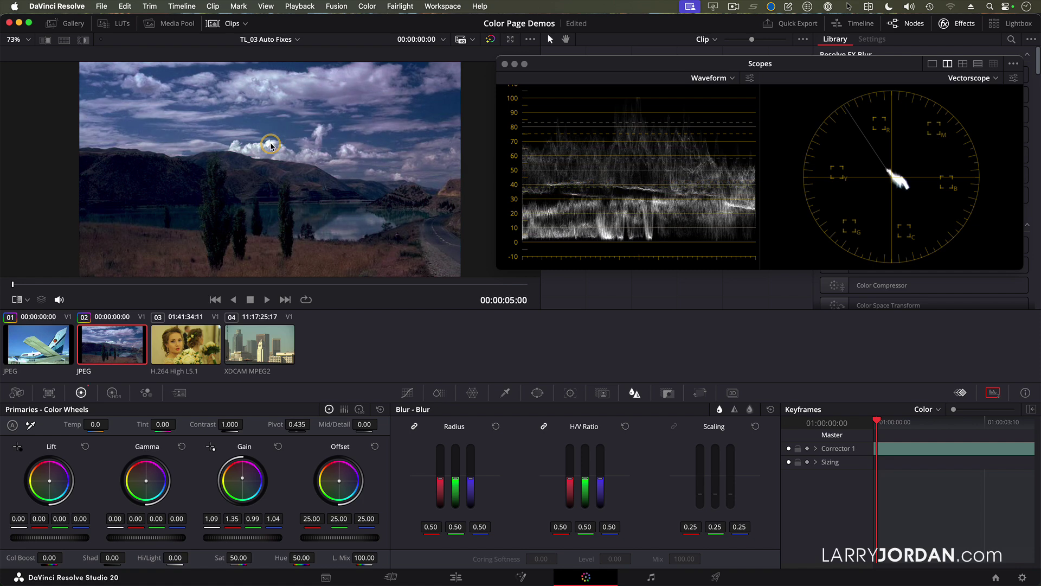
{"action": "left_click", "coordinate": [449, 250]}
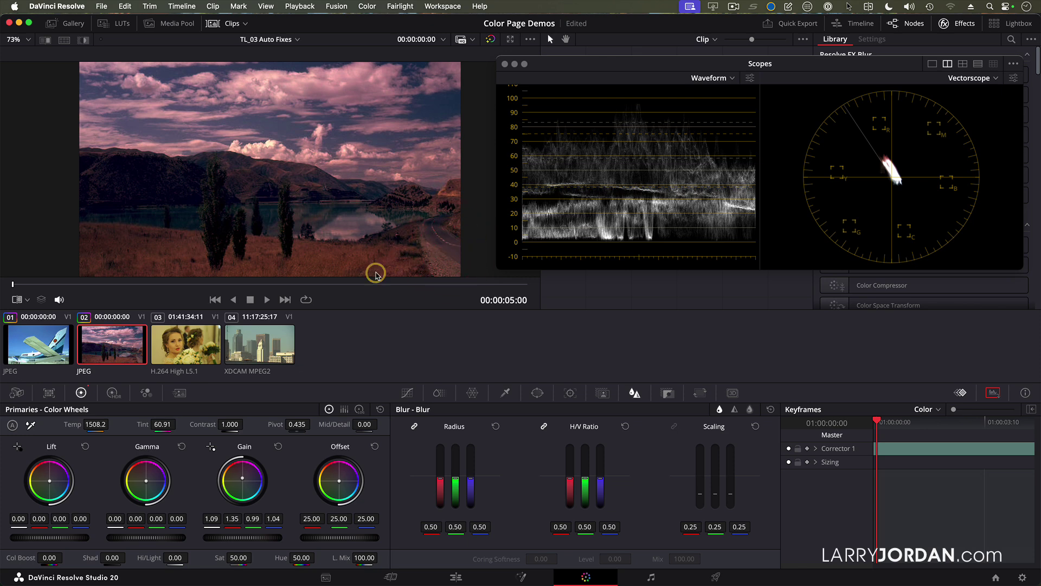
On wedding clip 03, set the black point from the dark background and the white point from the flower, then raise Hue slightly
{"action": "left_click", "coordinate": [174, 358]}
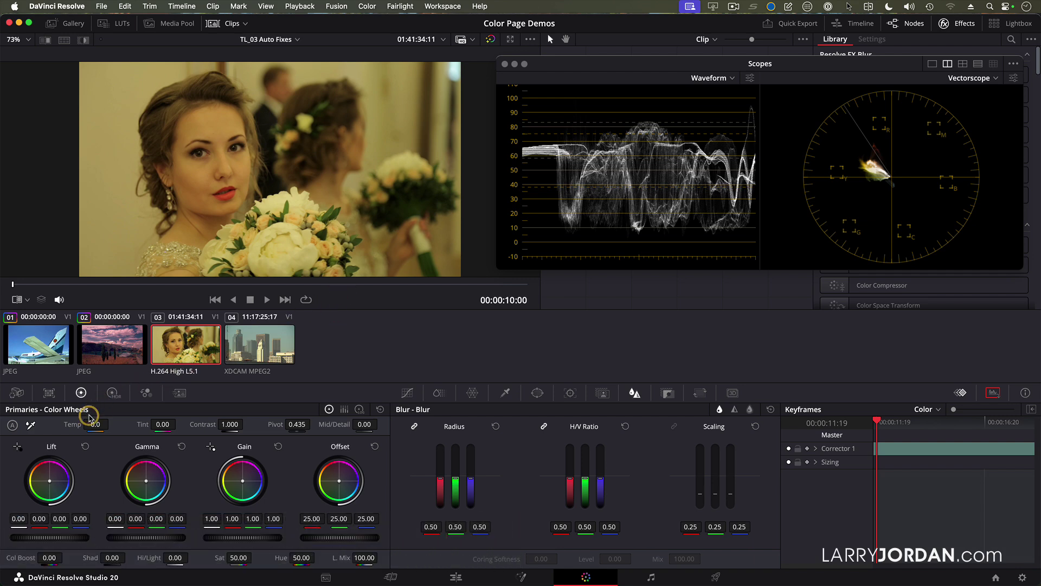
{"action": "left_click", "coordinate": [16, 446]}
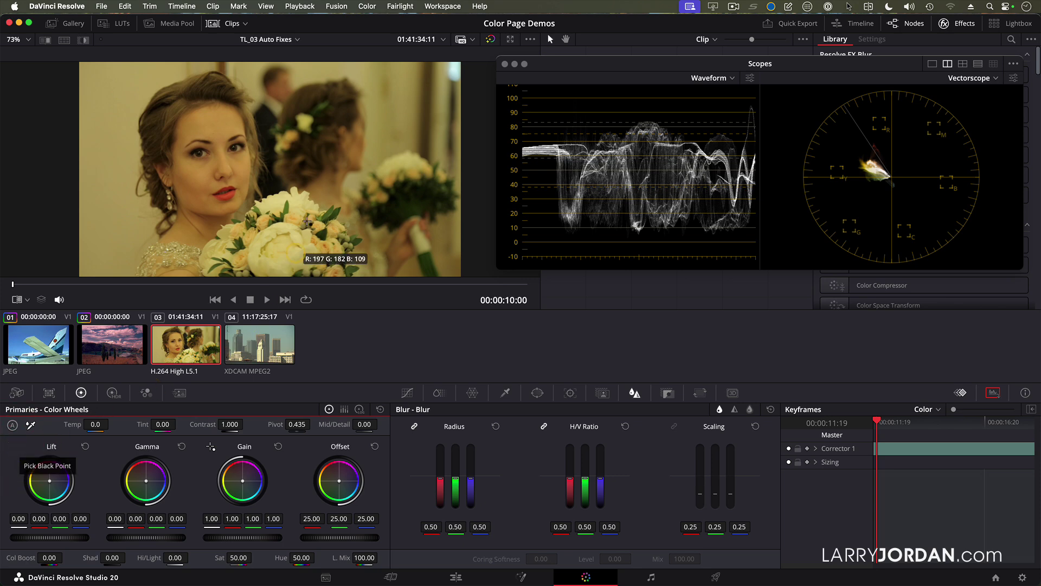
{"action": "left_click", "coordinate": [265, 115]}
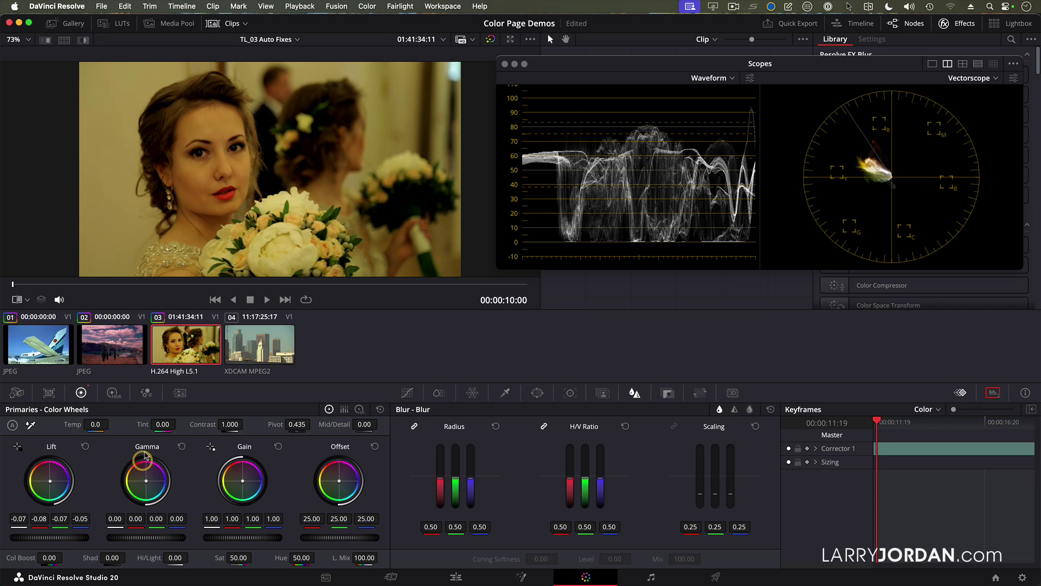
{"action": "left_click", "coordinate": [211, 446]}
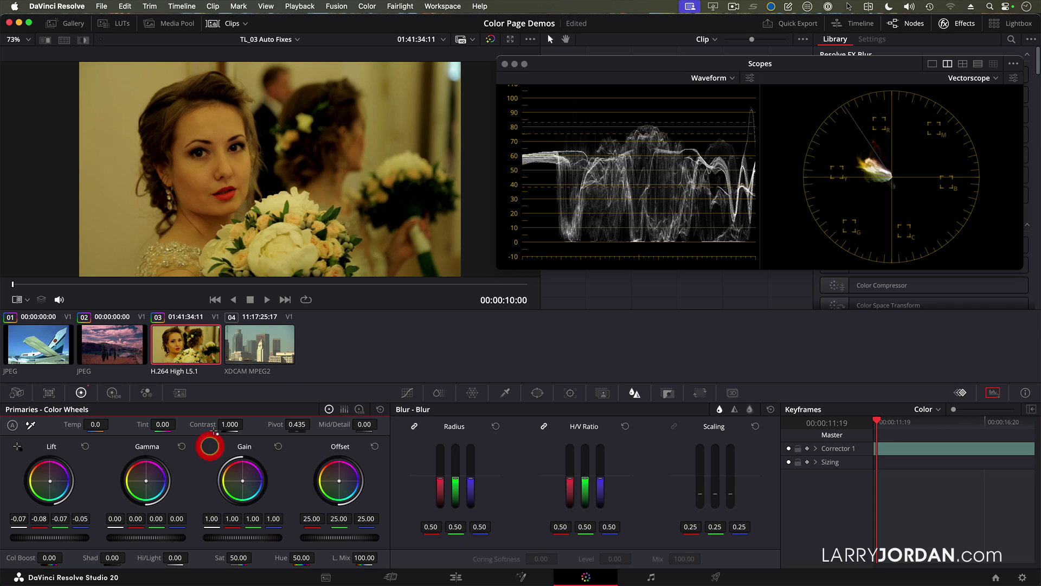
{"action": "left_click", "coordinate": [279, 202]}
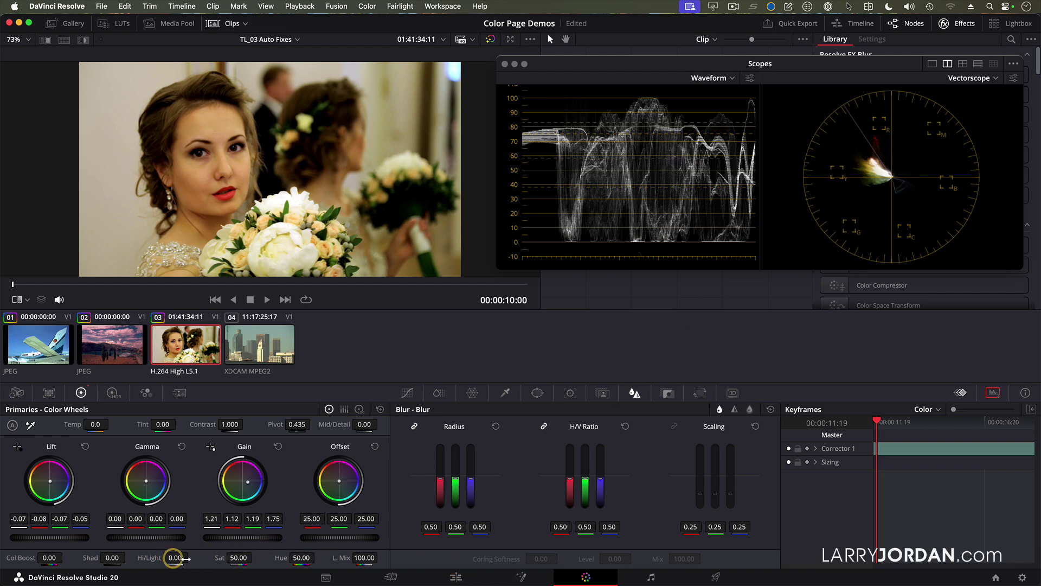
{"action": "left_click_drag", "start_coordinate": [297, 558], "coordinate": [299, 556]}
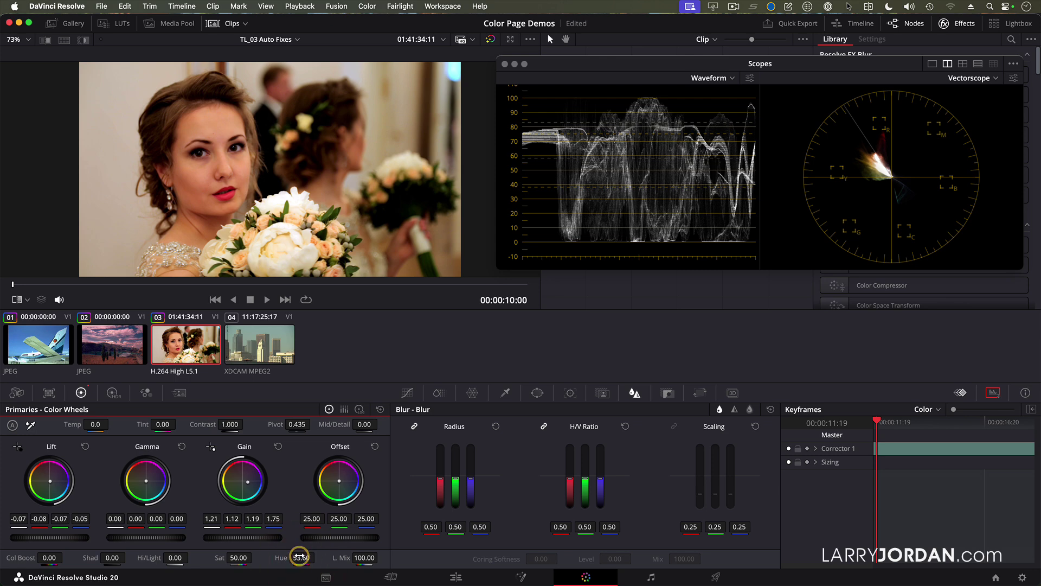
{"action": "key", "text": "super+d"}
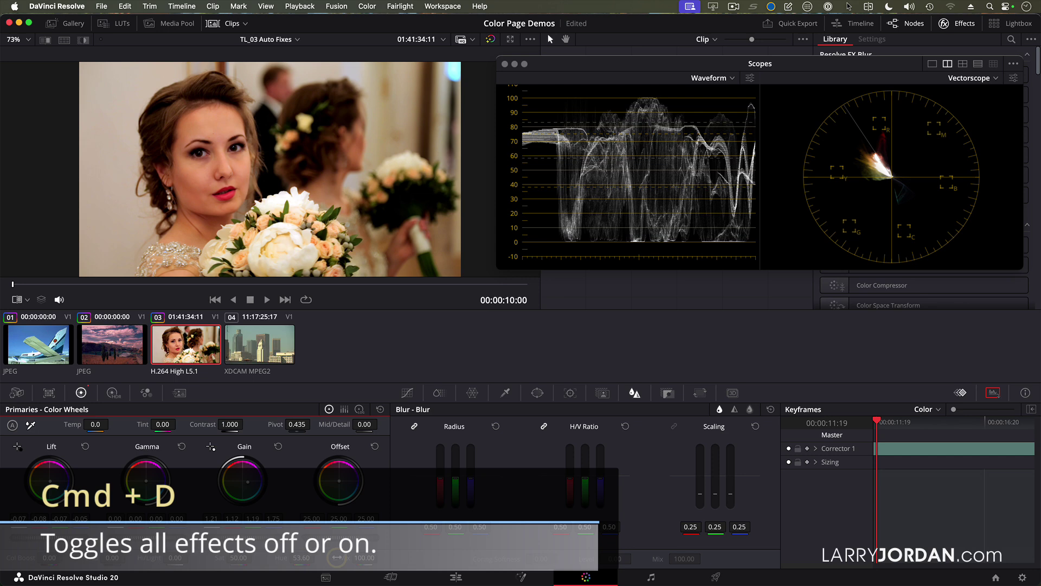
{"action": "key", "text": "super+d"}
{"action": "key", "text": "super+d"}
{"action": "key", "text": "super+d"}
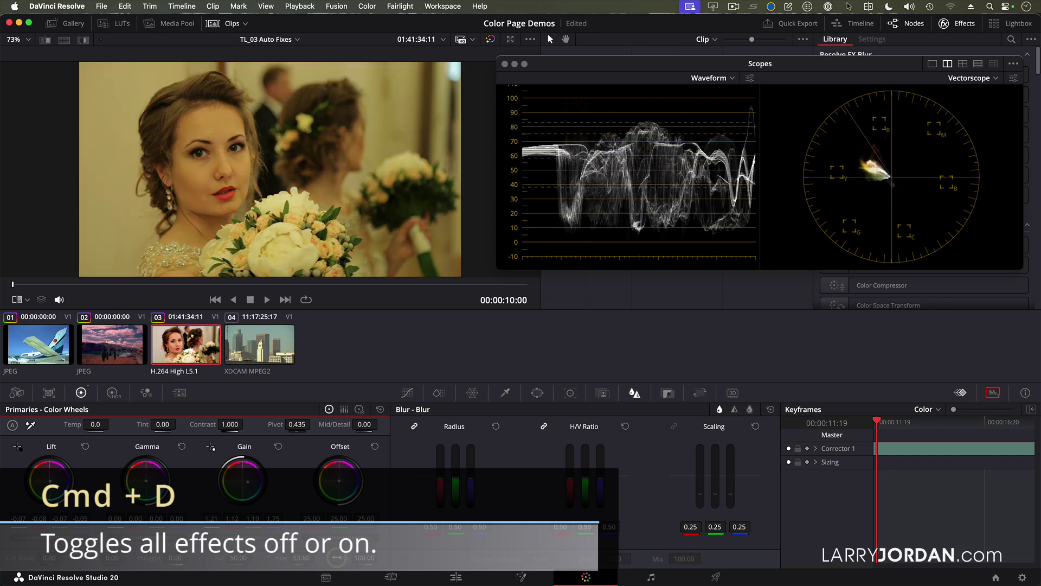
{"action": "key", "text": "super+d"}
{"action": "key", "text": "super+d"}
{"action": "key", "text": "super+d"}
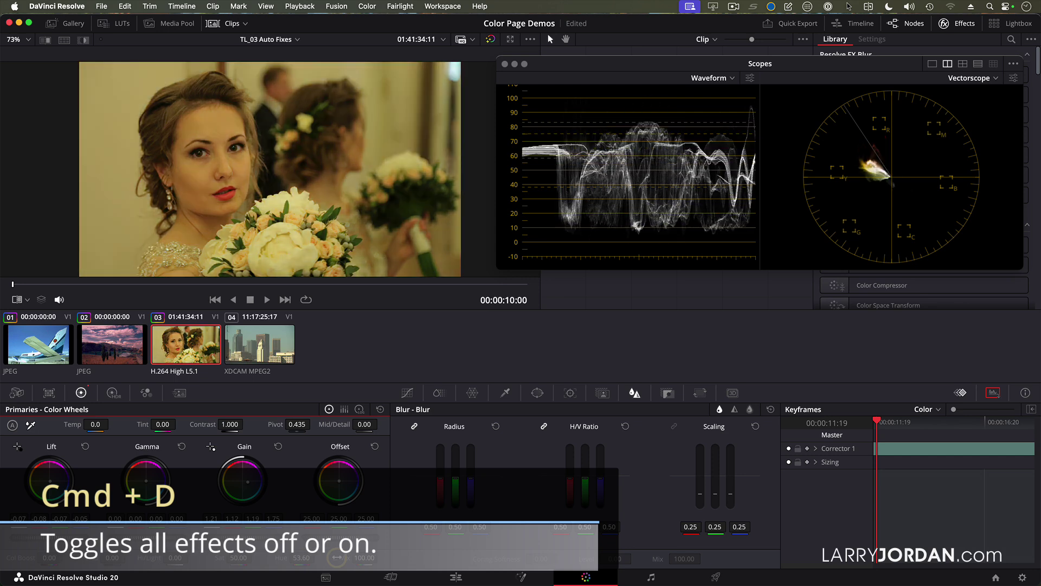
{"action": "key", "text": "super+d"}
{"action": "key", "text": "super+d"}
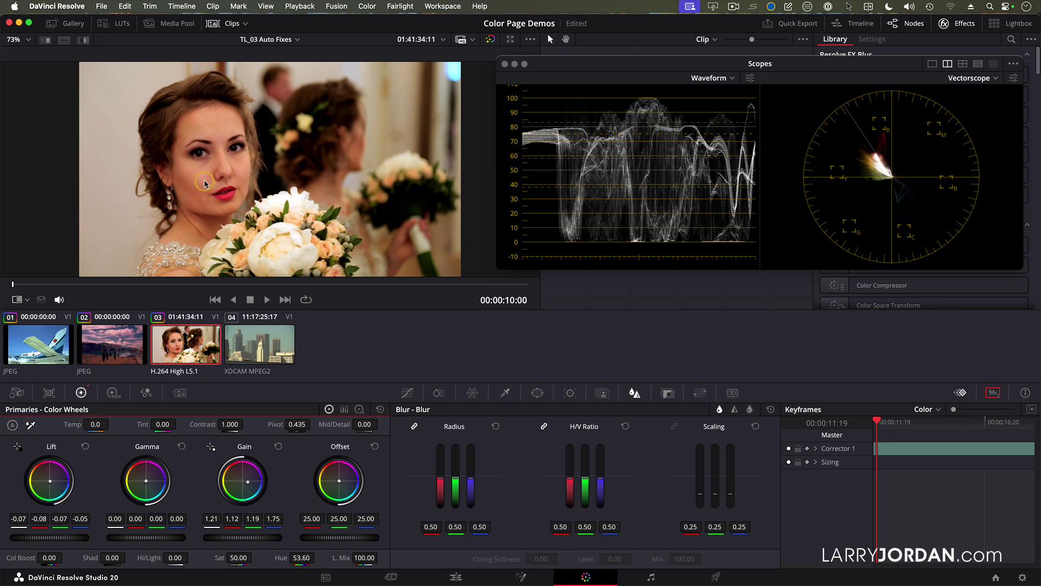
Play through helicopter clip 04 and apply Auto Balance to its primaries
{"action": "left_click", "coordinate": [247, 347]}
{"action": "key", "text": "space"}
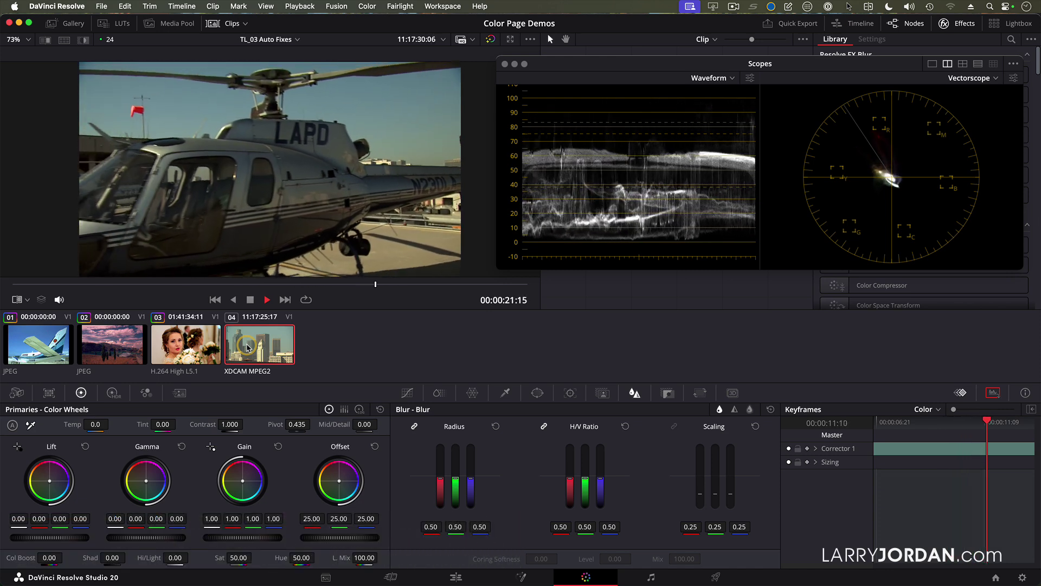
{"action": "key", "text": "space"}
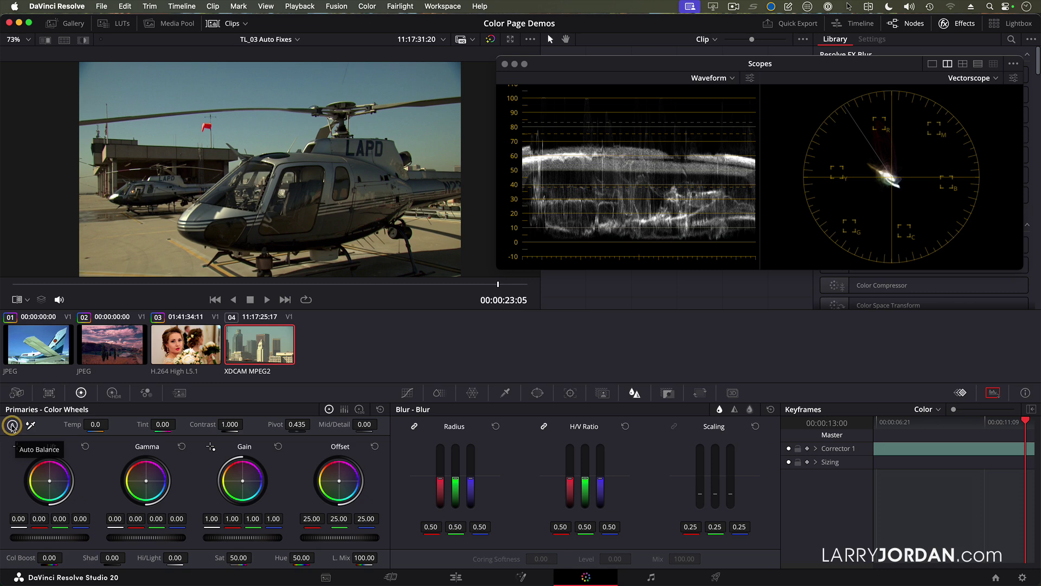
{"action": "left_click", "coordinate": [12, 426]}
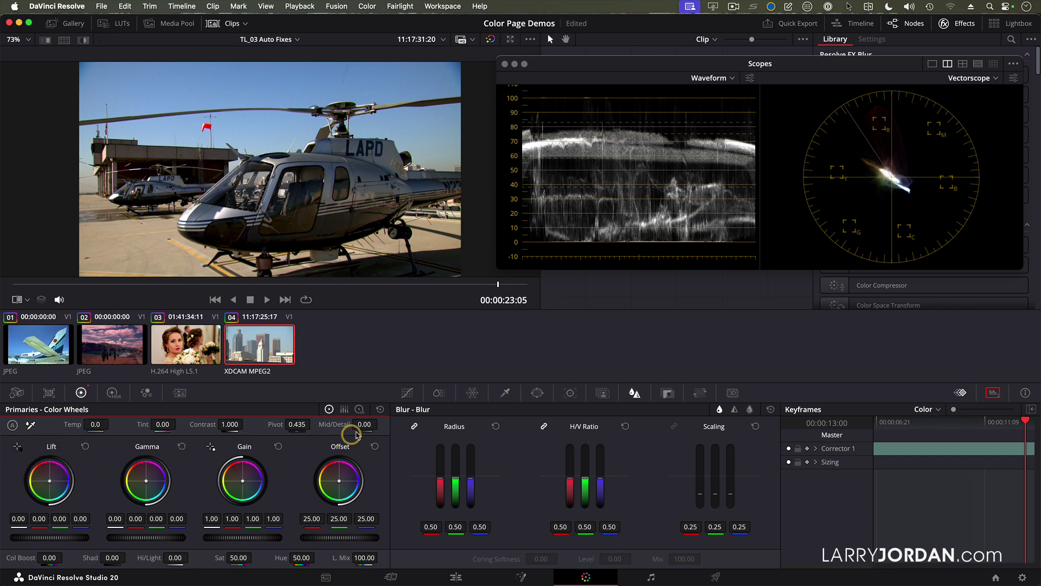
{"action": "left_click", "coordinate": [380, 412]}
Reset all primary adjustments and play through the lake-conversation clips
{"action": "left_click", "coordinate": [378, 409]}
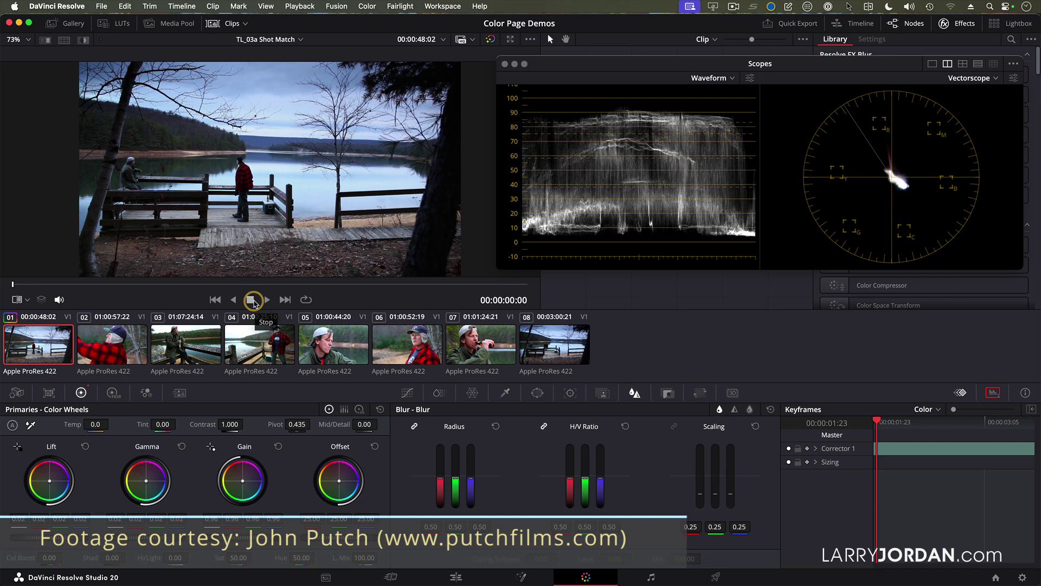
{"action": "key", "text": "space"}
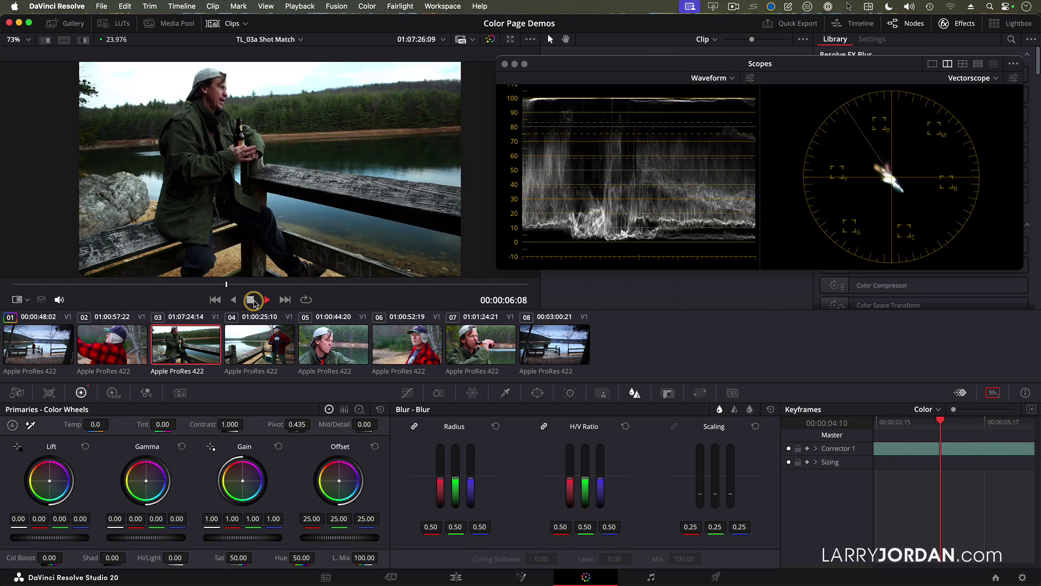
{"action": "left_click", "coordinate": [252, 301]}
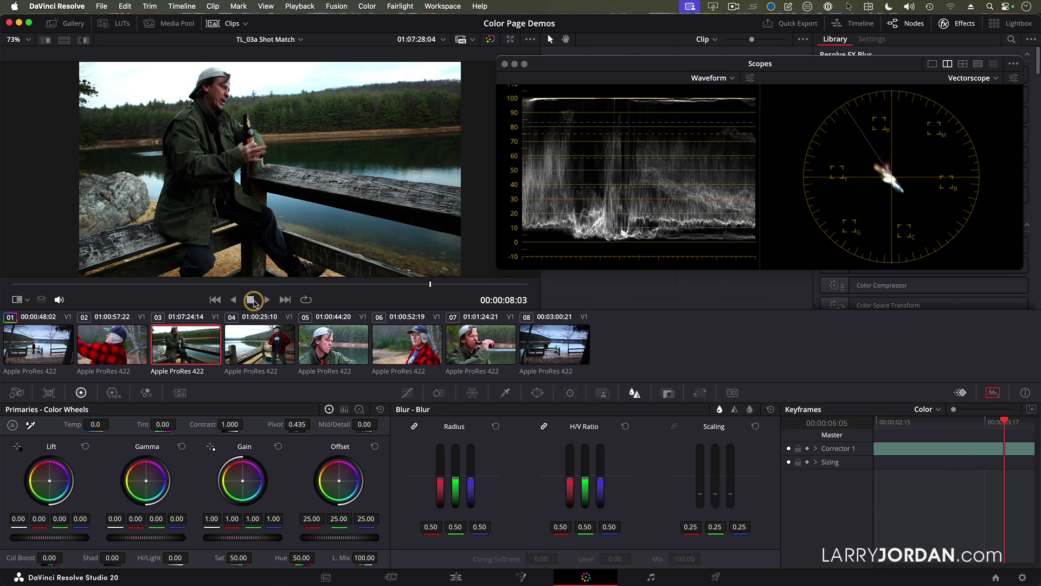
Compare clips 02 through 06 against reference clip 01, finishing on clip 01
{"action": "left_click", "coordinate": [28, 340]}
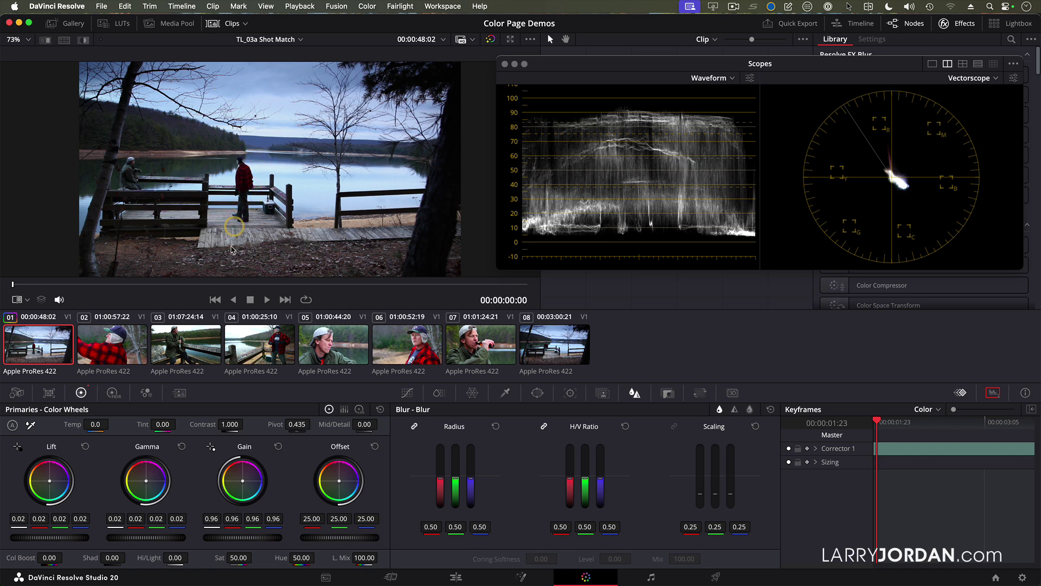
{"action": "left_click", "coordinate": [126, 350]}
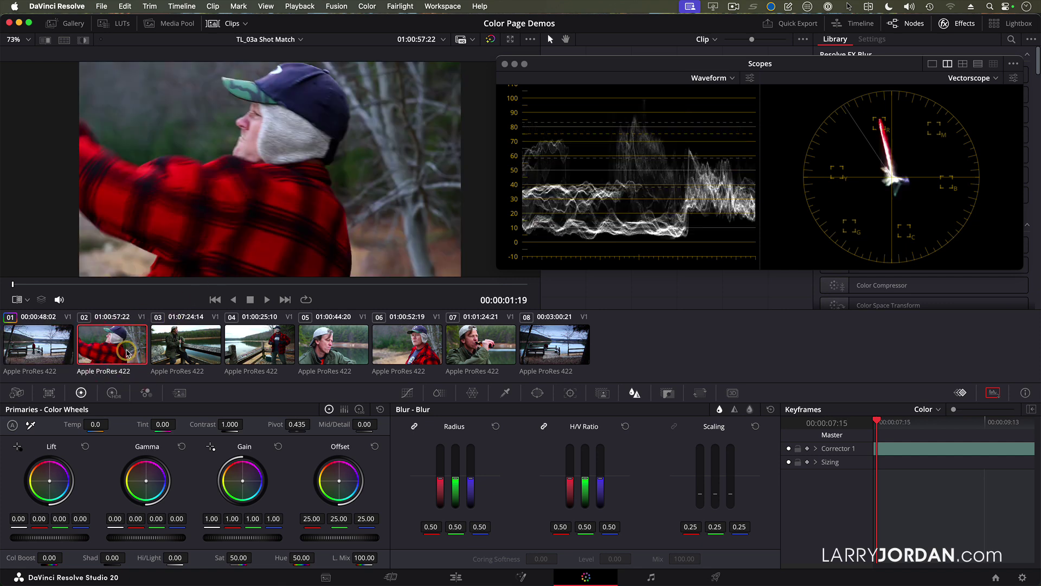
{"action": "left_click", "coordinate": [183, 348]}
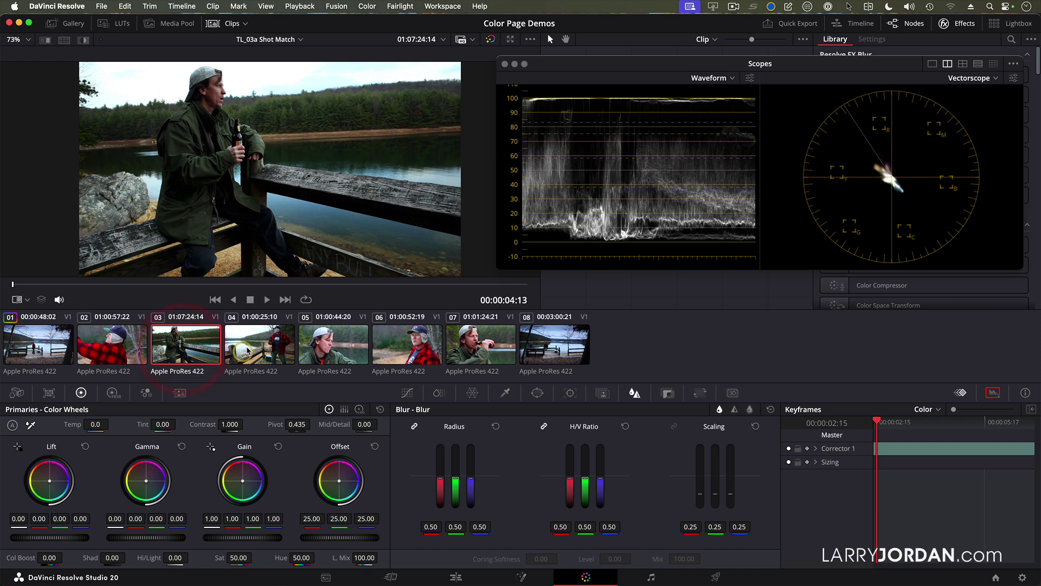
{"action": "left_click", "coordinate": [250, 347]}
{"action": "left_click", "coordinate": [311, 341]}
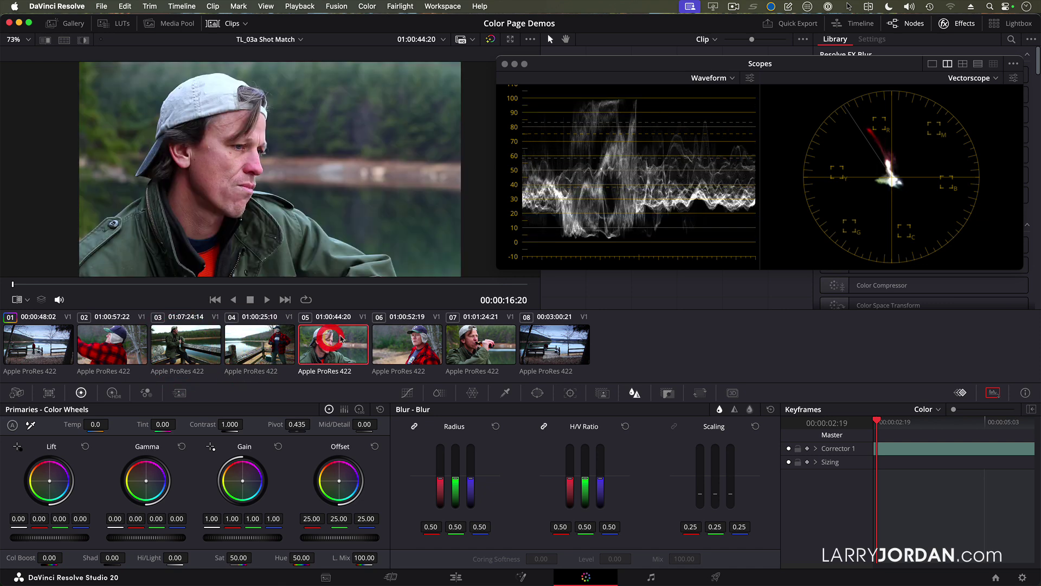
{"action": "left_click", "coordinate": [387, 341]}
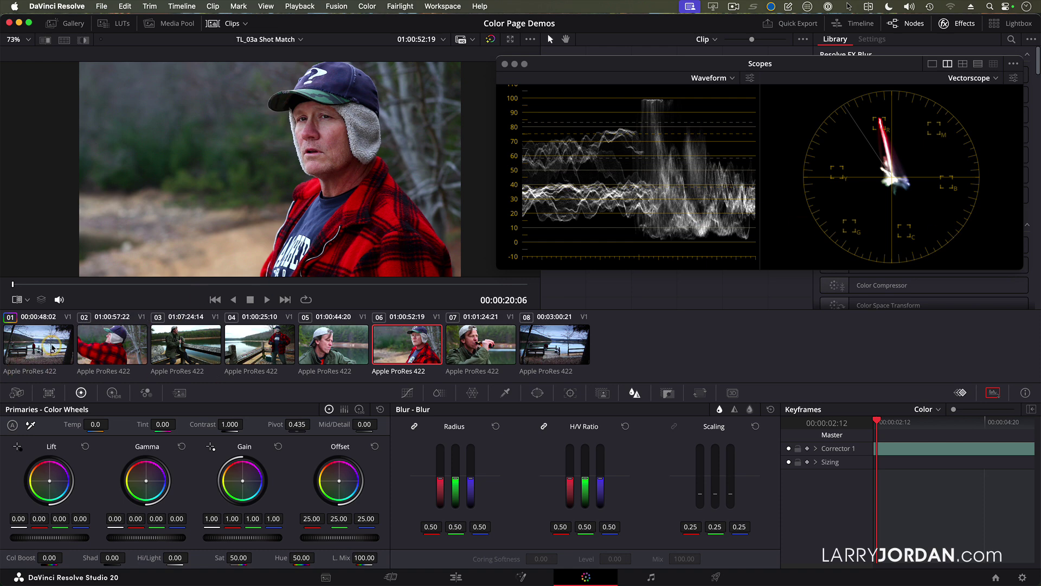
{"action": "left_click", "coordinate": [49, 346]}
{"action": "left_click", "coordinate": [384, 344]}
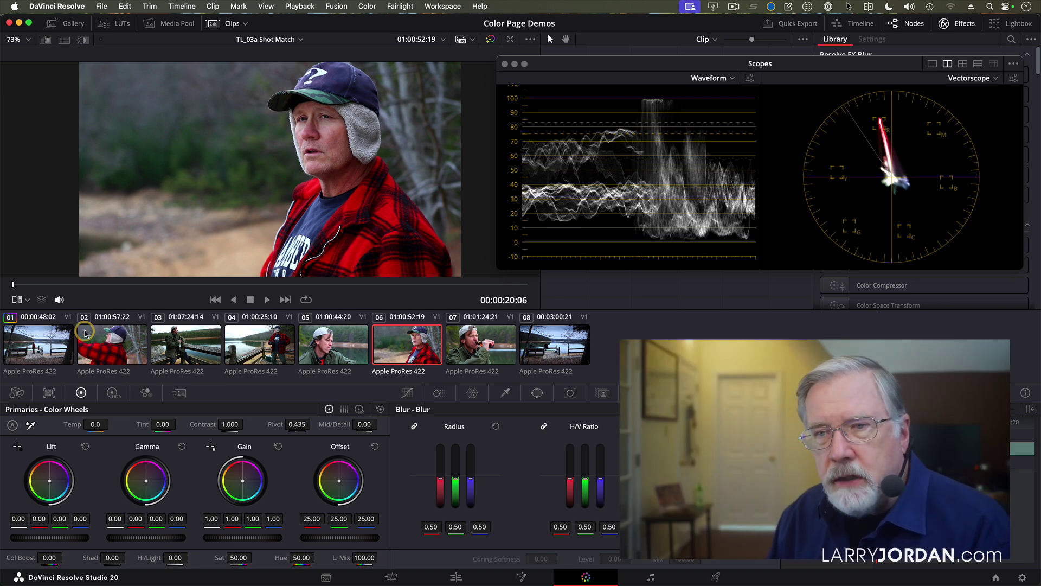
{"action": "left_click", "coordinate": [50, 347]}
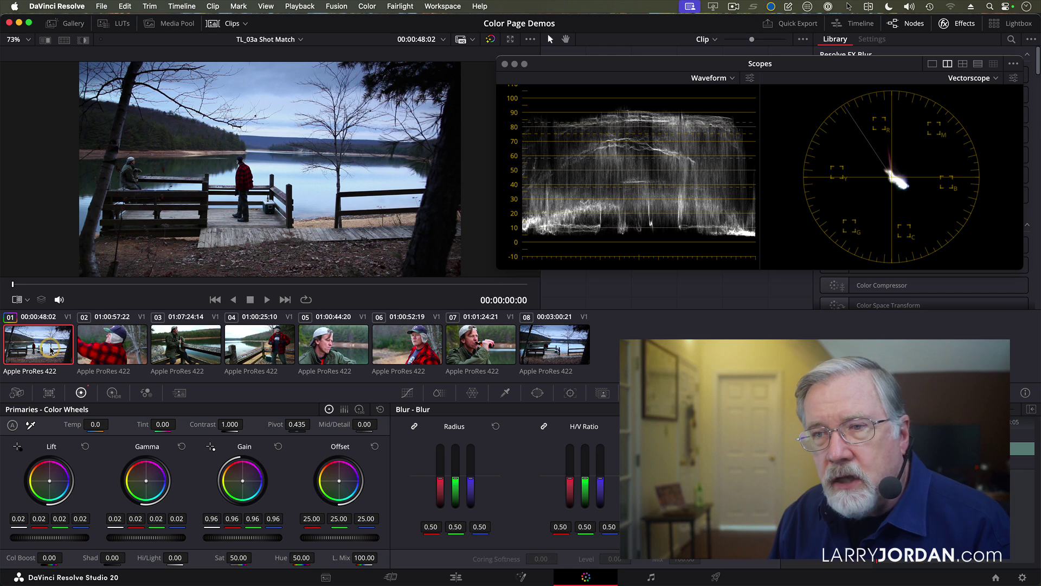
Select clips 02 to 07 and shot-match them to reference clip 01
{"action": "left_click", "coordinate": [113, 345]}
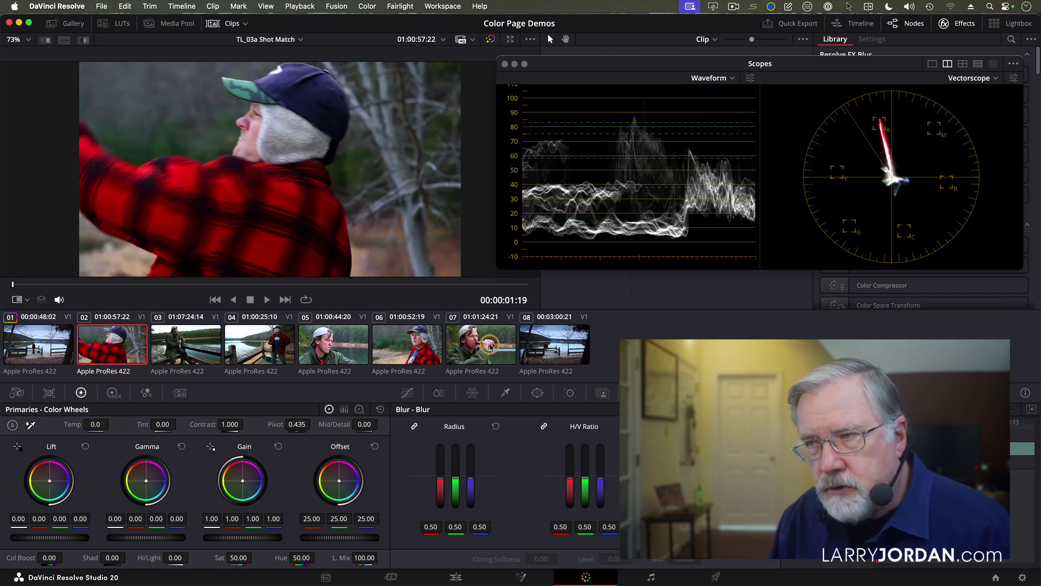
{"action": "left_click", "coordinate": [491, 347], "text": "shift"}
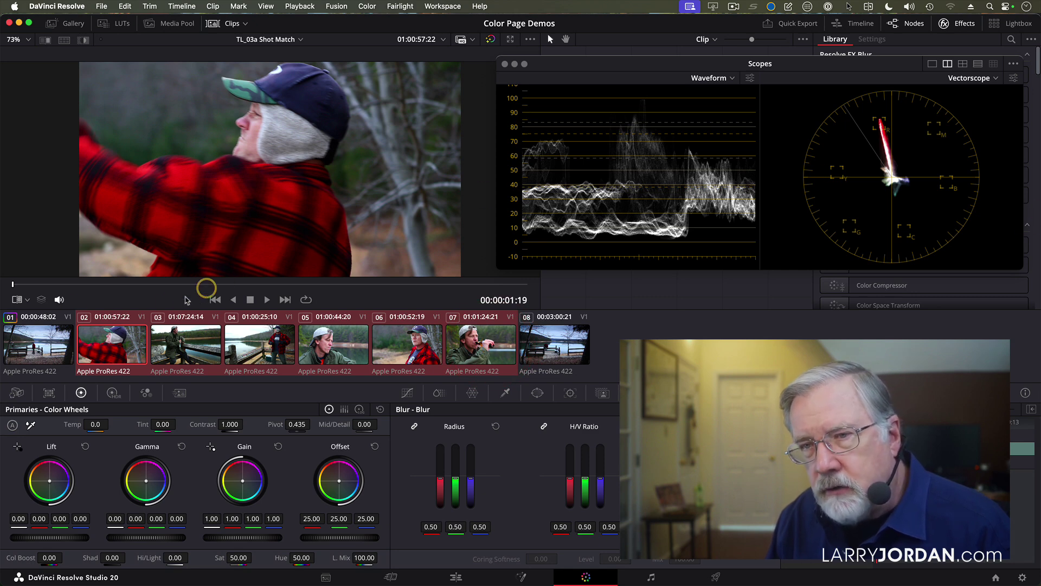
{"action": "right_click", "coordinate": [30, 340]}
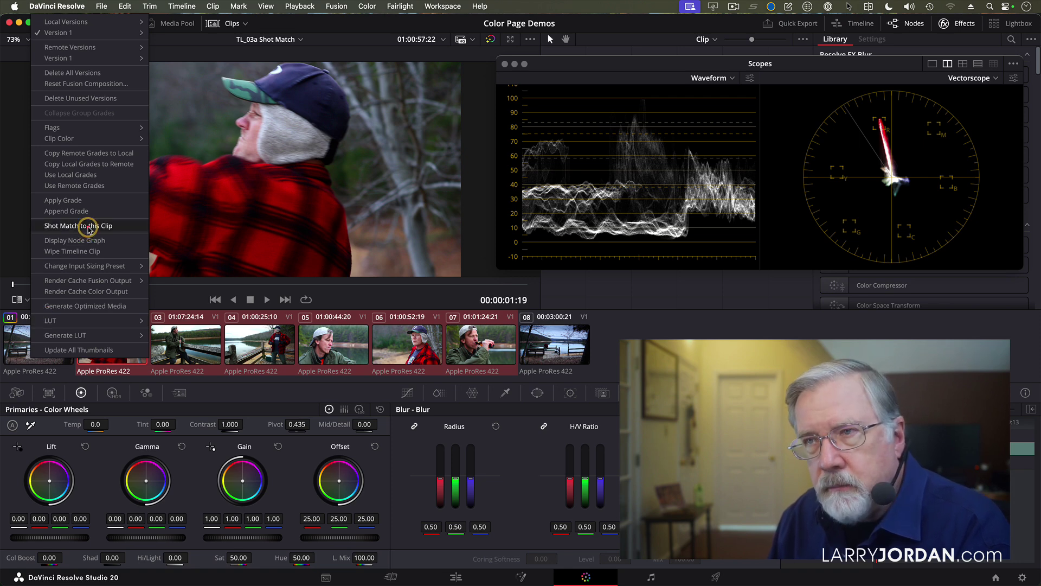
{"action": "left_click", "coordinate": [89, 225]}
Review matched clips 03 through 07 and 02, settling back on clip 03
{"action": "left_click", "coordinate": [182, 347]}
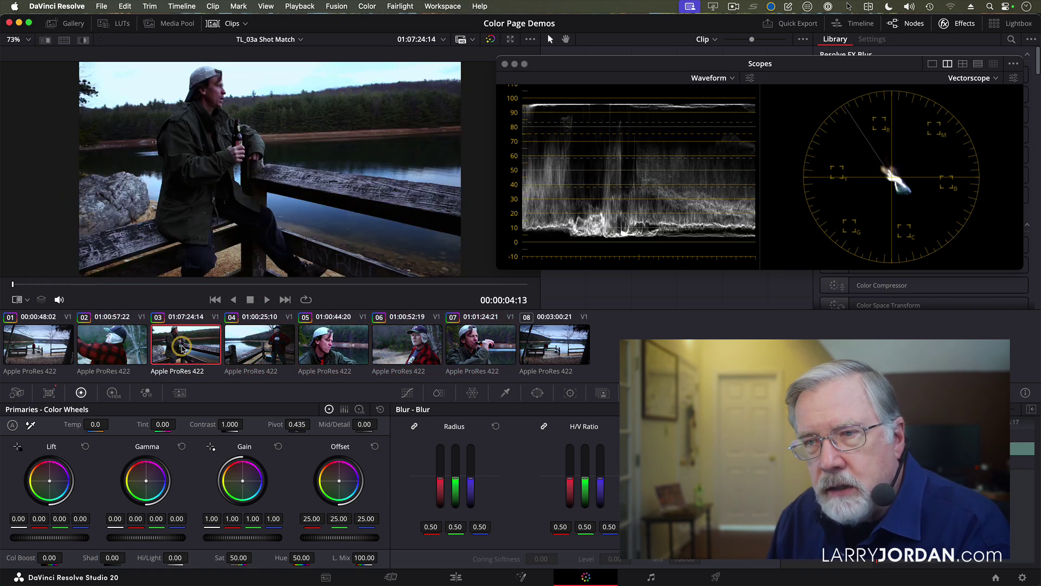
{"action": "left_click", "coordinate": [266, 347]}
{"action": "left_click", "coordinate": [325, 347]}
{"action": "left_click", "coordinate": [396, 347]}
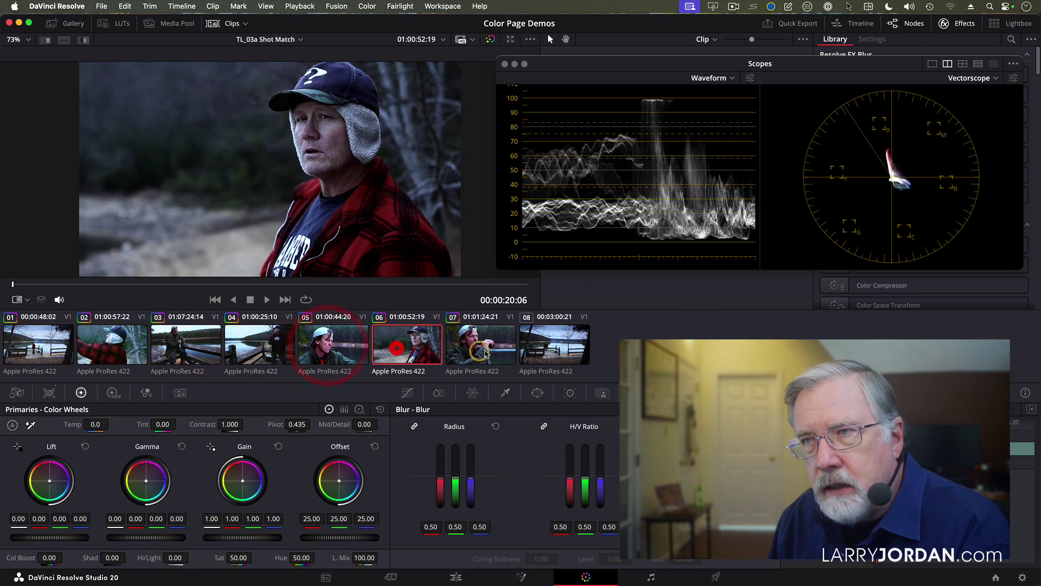
{"action": "left_click", "coordinate": [483, 351]}
{"action": "left_click", "coordinate": [239, 347]}
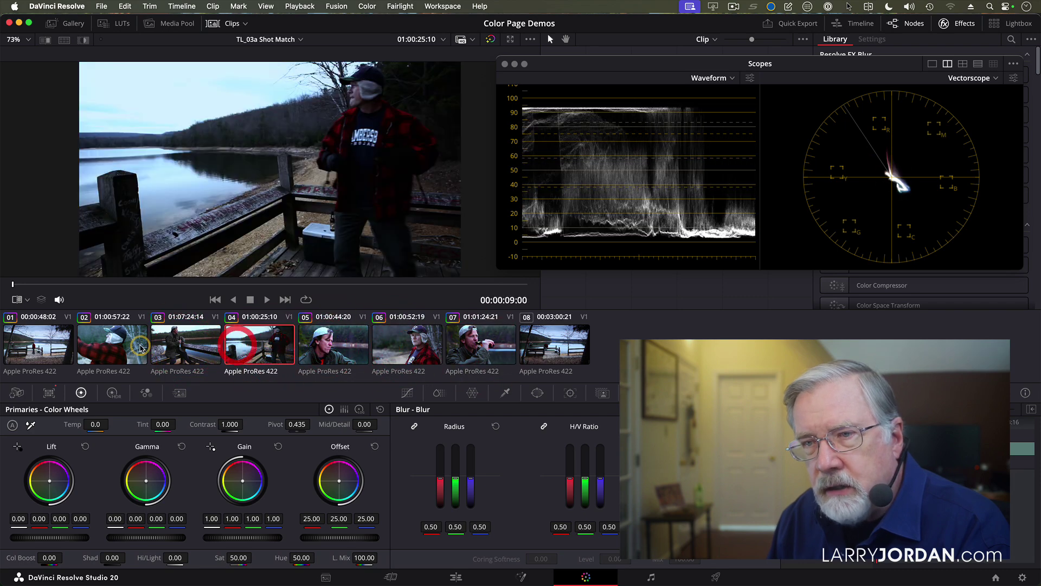
{"action": "left_click", "coordinate": [140, 347]}
{"action": "left_click", "coordinate": [167, 339]}
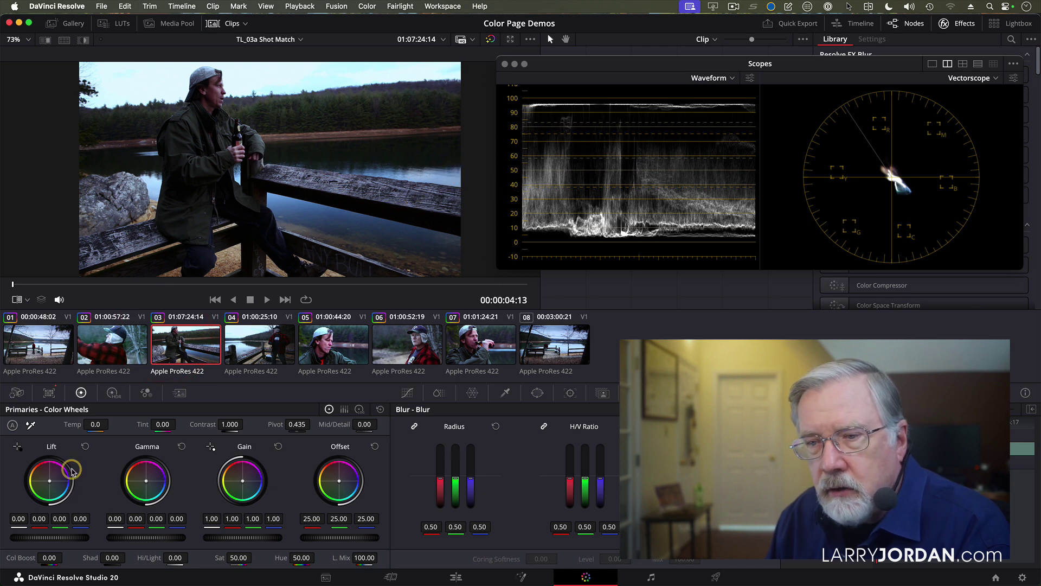
Drag clip 03's Gamma master wheel slightly right to lift its midtones
{"action": "left_click", "coordinate": [140, 537]}
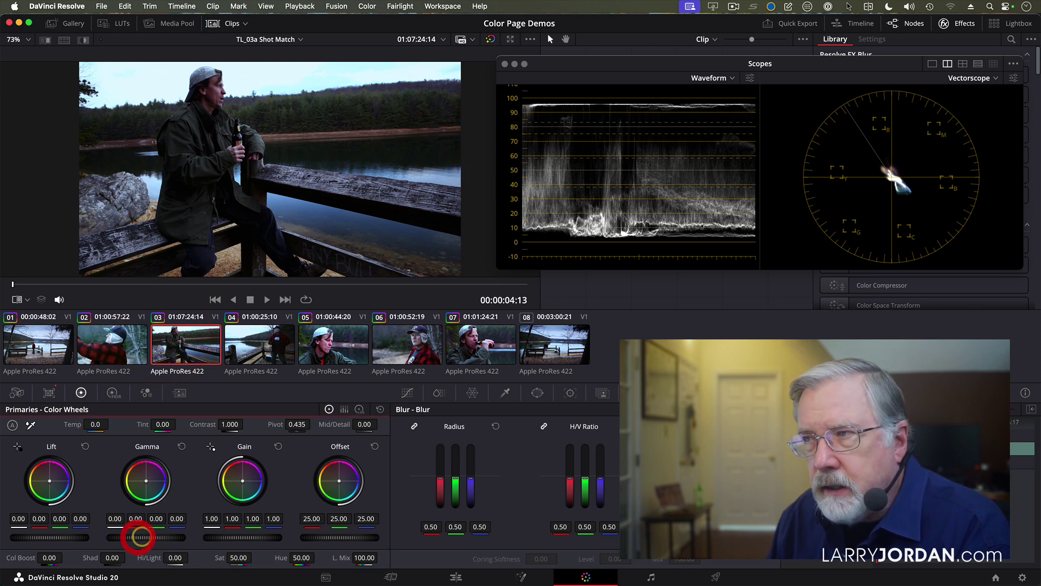
{"action": "left_click_drag", "start_coordinate": [140, 537], "coordinate": [171, 532]}
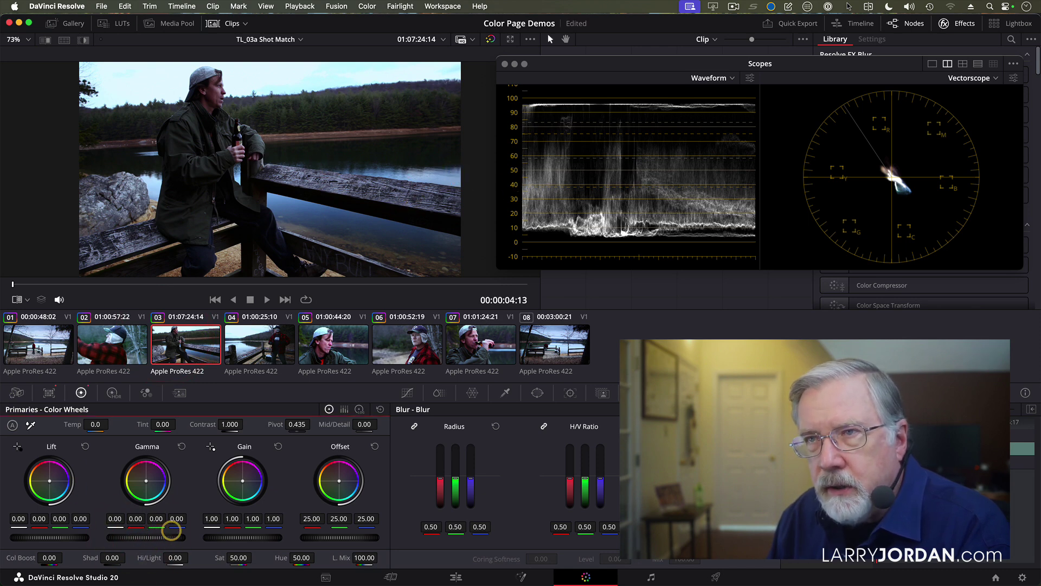
{"action": "left_click", "coordinate": [166, 538]}
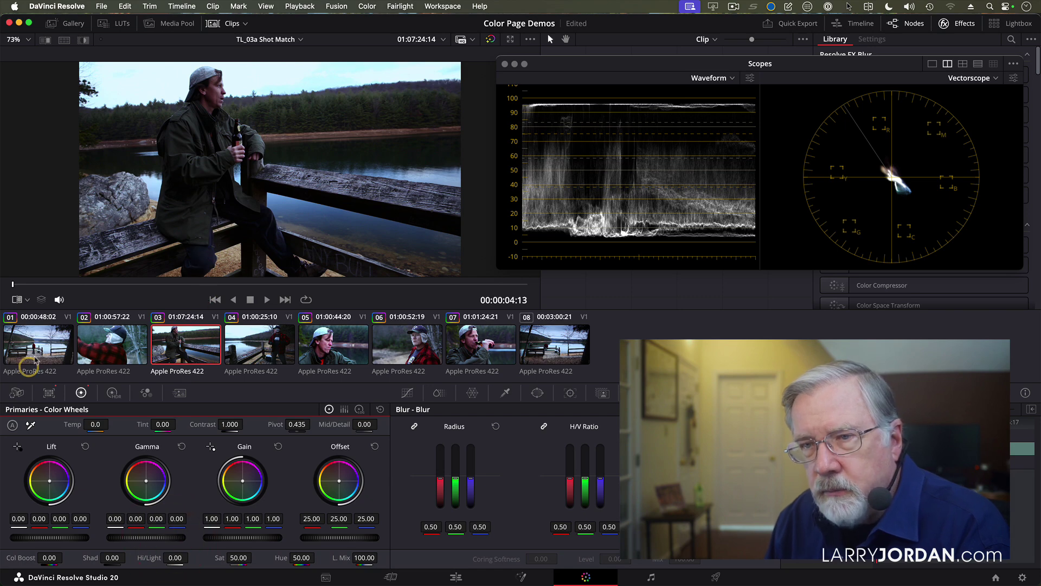
Review every clip from reference 01 through clip 08 to check the match
{"action": "left_click", "coordinate": [34, 352]}
{"action": "left_click", "coordinate": [109, 339]}
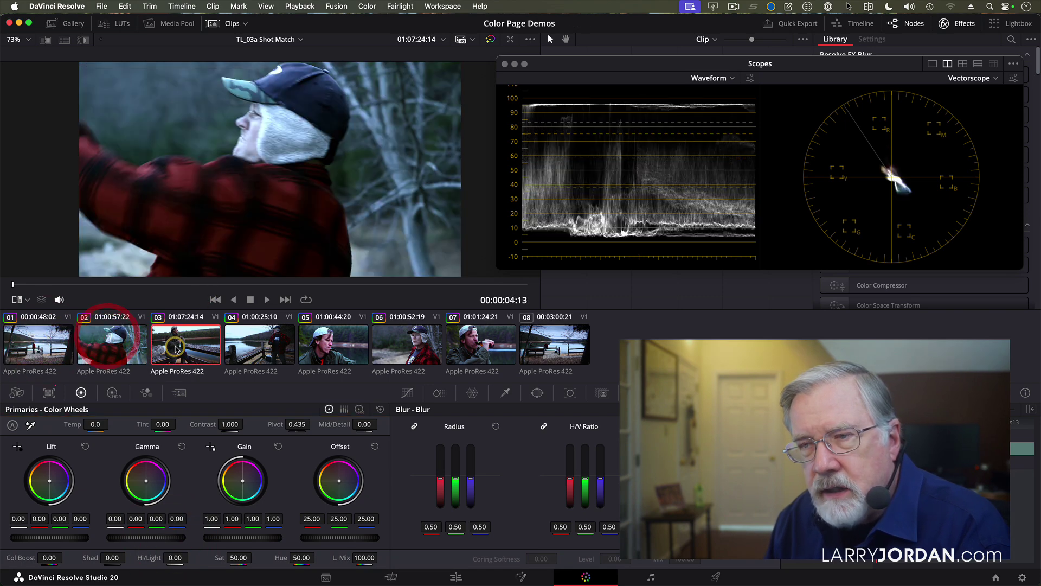
{"action": "left_click", "coordinate": [233, 342]}
{"action": "left_click", "coordinate": [336, 344]}
{"action": "left_click", "coordinate": [410, 346]}
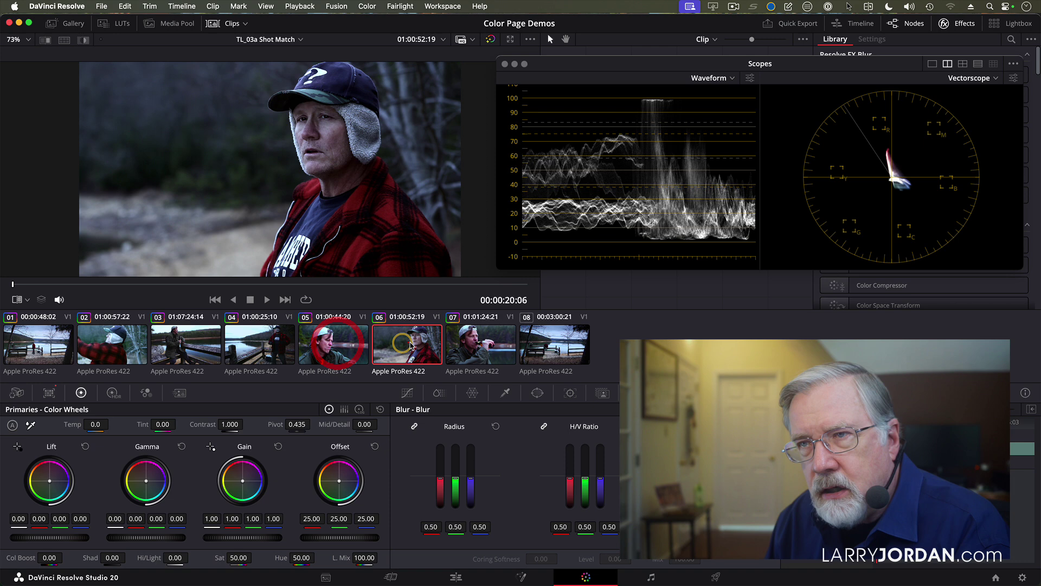
{"action": "left_click", "coordinate": [480, 344]}
{"action": "left_click", "coordinate": [548, 344]}
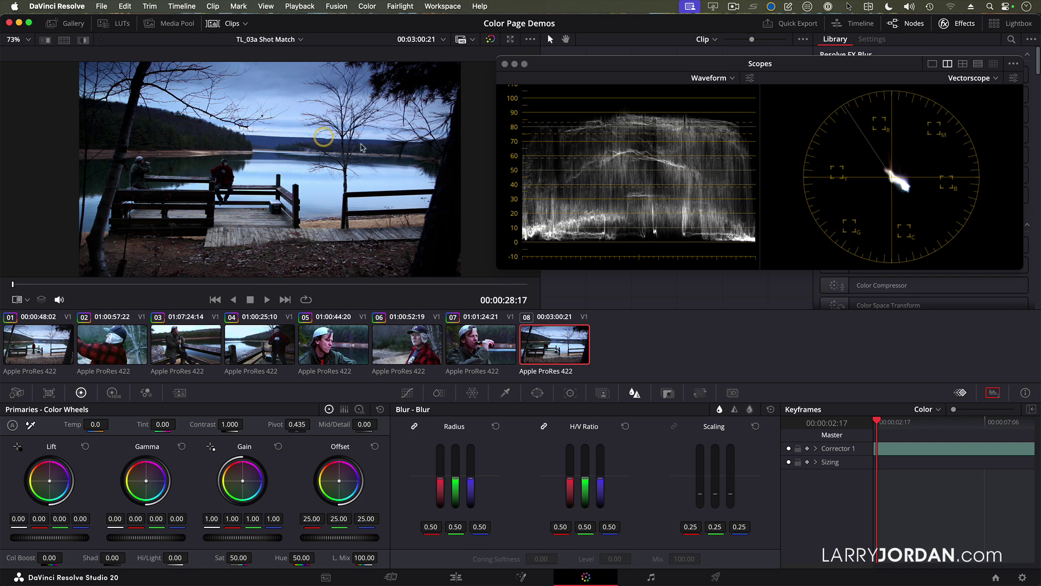
{"action": "left_click", "coordinate": [70, 23]}
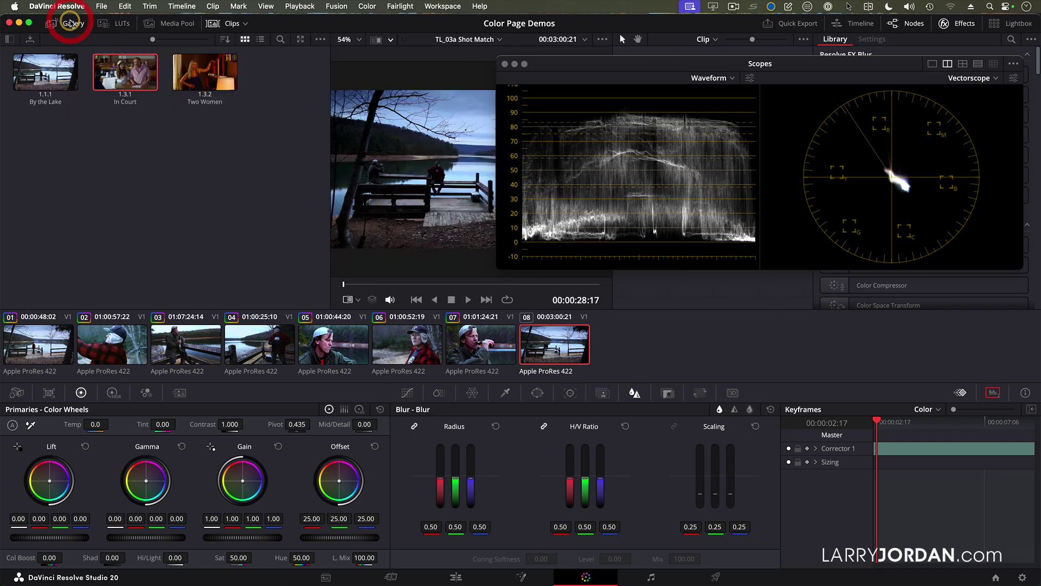
{"action": "left_click", "coordinate": [34, 73]}
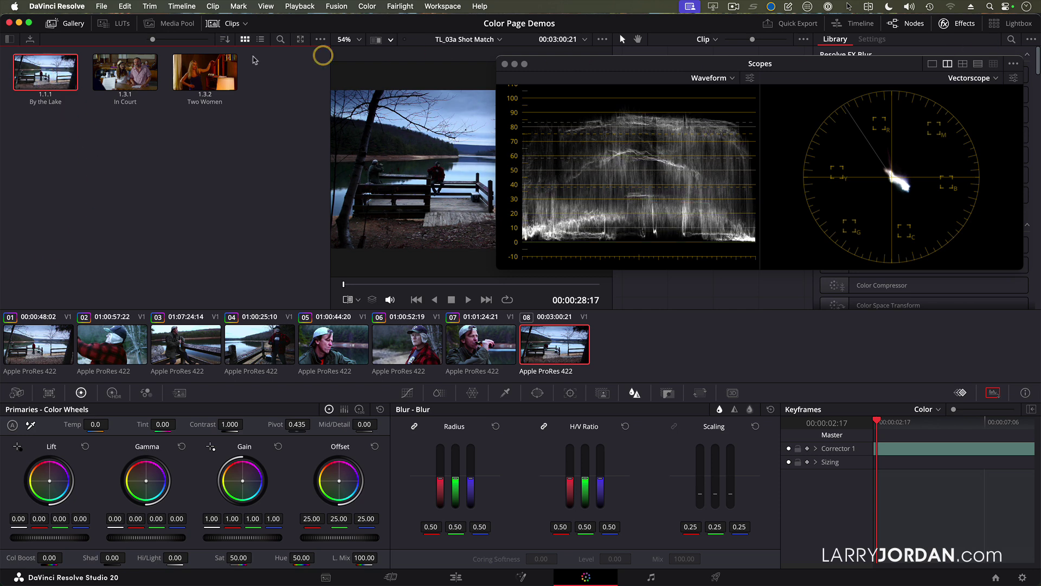
{"action": "left_click", "coordinate": [60, 25]}
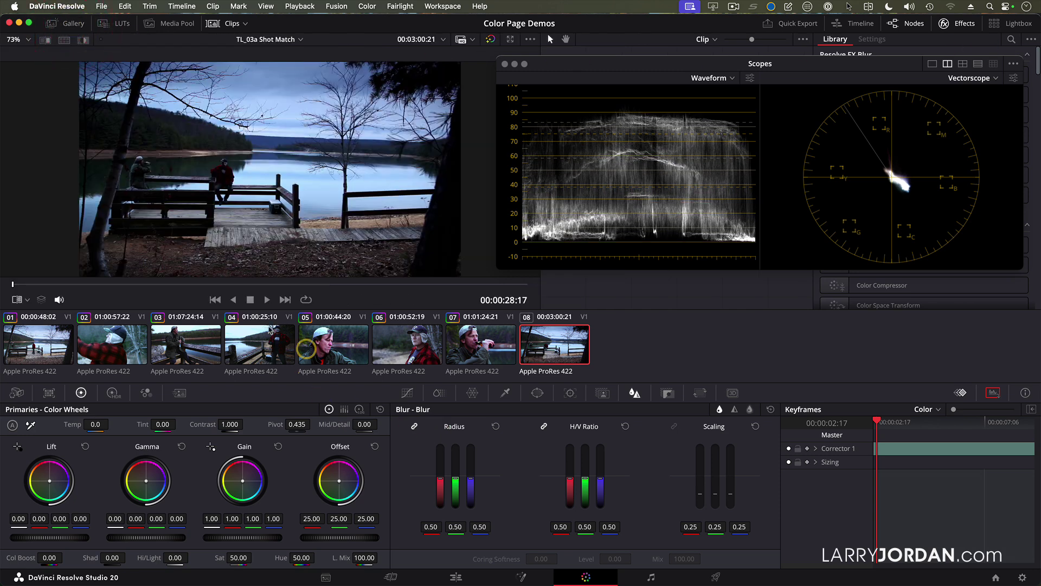